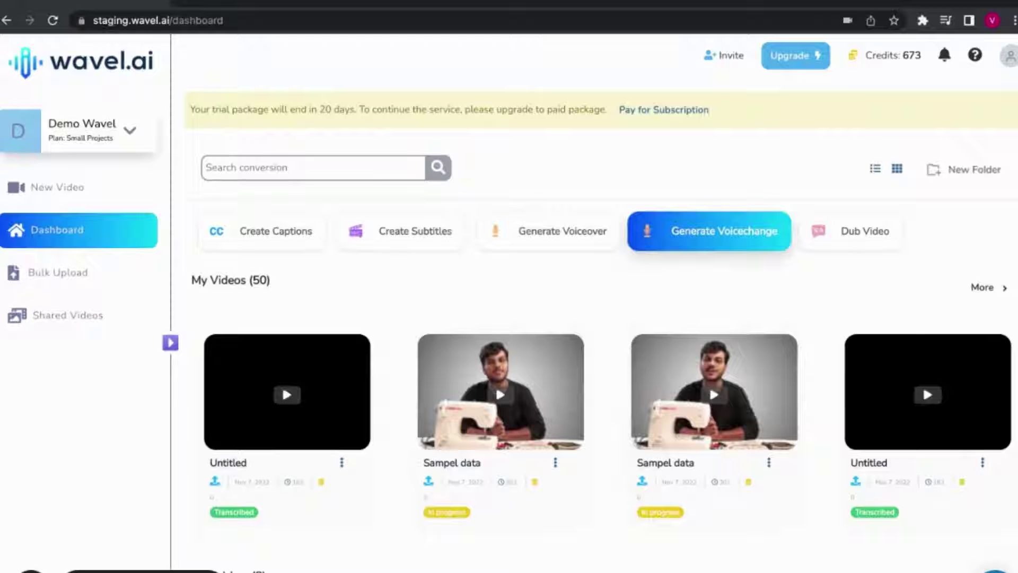
# - Upload Sampel data.mp4 as a new voice change project and continue to its studio
pyautogui.click(710, 231)
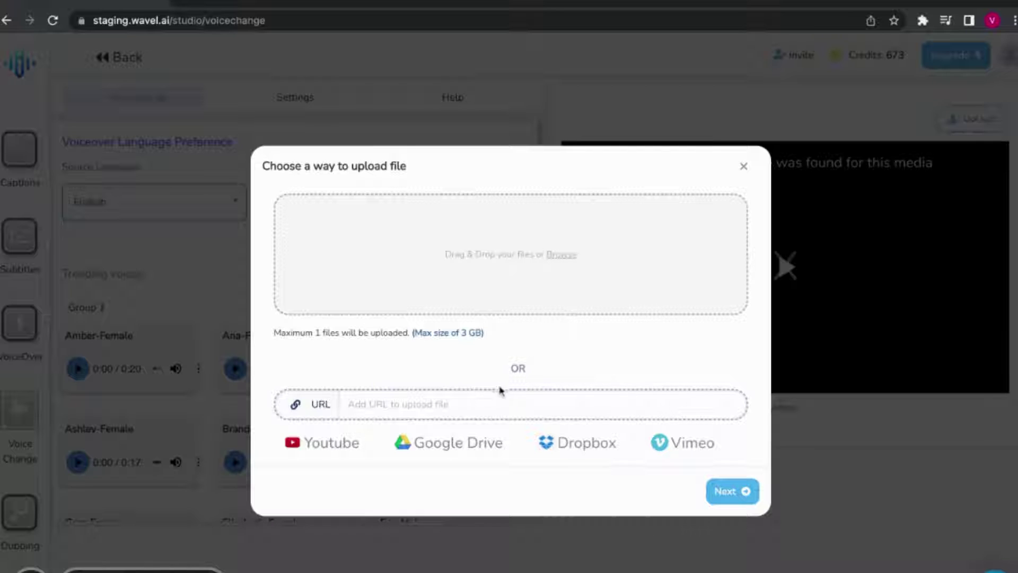
pyautogui.click(566, 265)
pyautogui.press('Return')
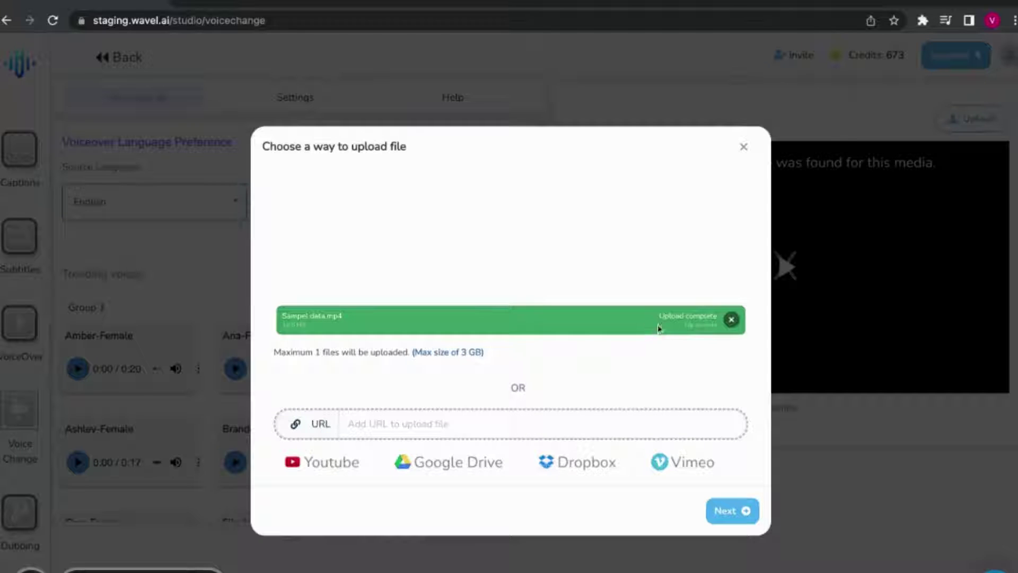
pyautogui.click(735, 517)
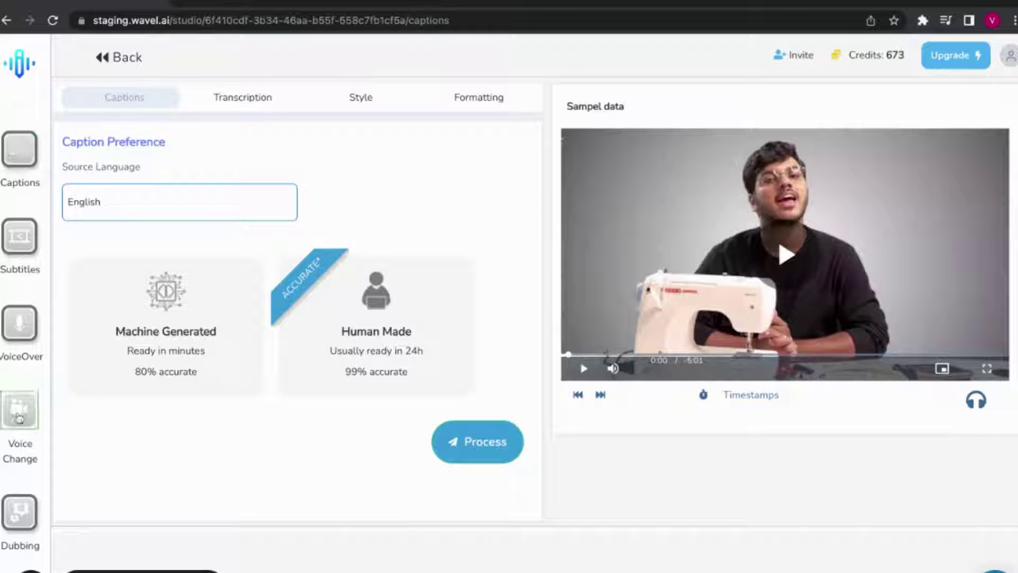
# - Switch the video to Voice Change and keep English as the source language
pyautogui.click(144, 285)
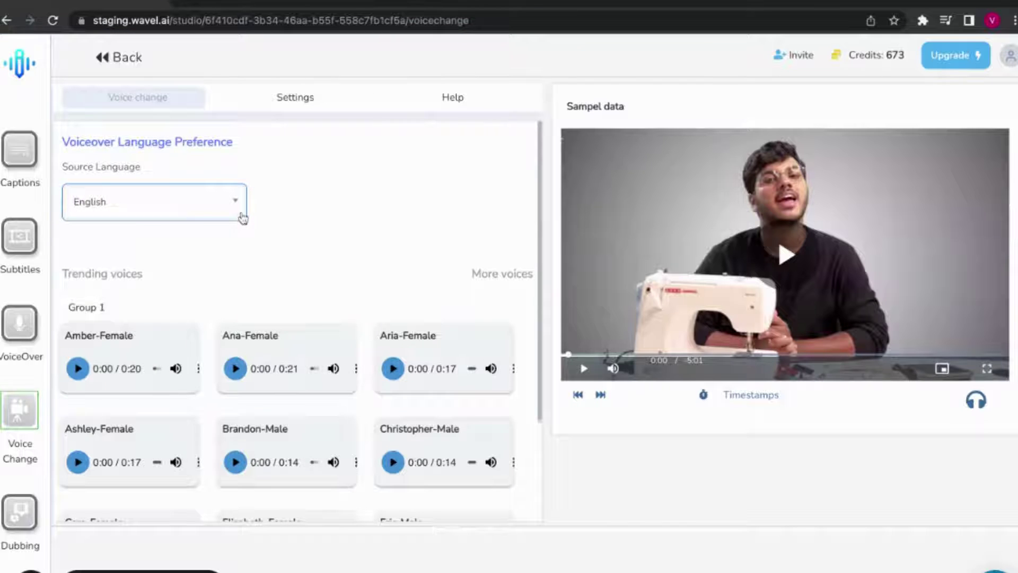
pyautogui.click(216, 213)
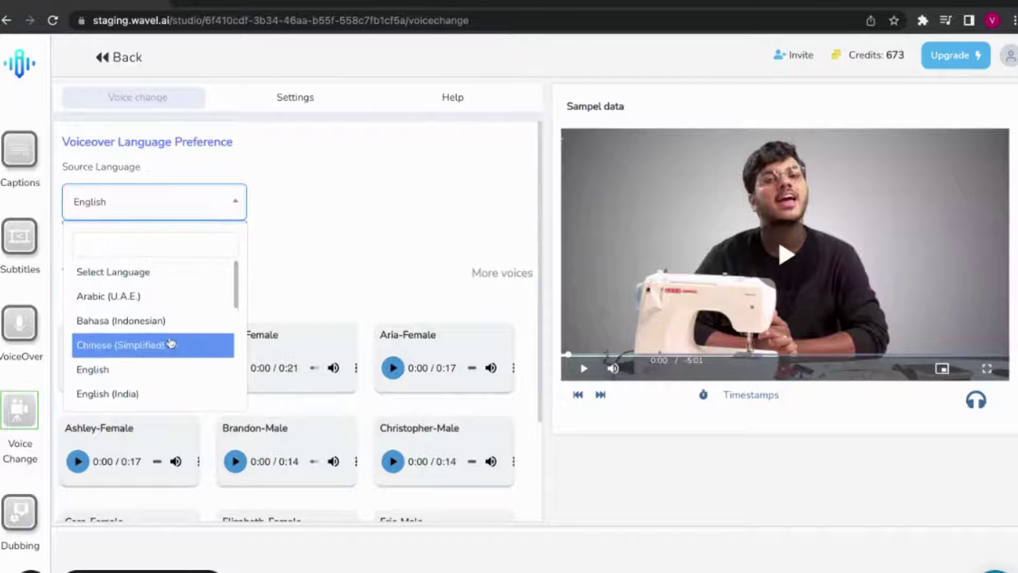
pyautogui.scroll(-2, 170, 340)
pyautogui.scroll(1, 170, 342)
pyautogui.scroll(1, 166, 341)
pyautogui.click(144, 321)
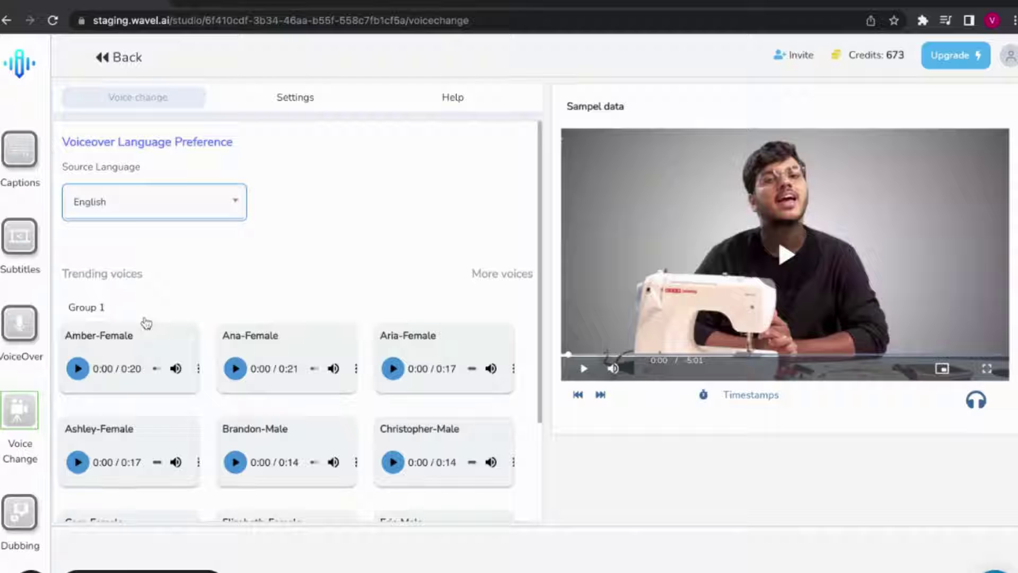
# - Select Michel-Male from the Trending voices list
pyautogui.scroll(-5, 222, 392)
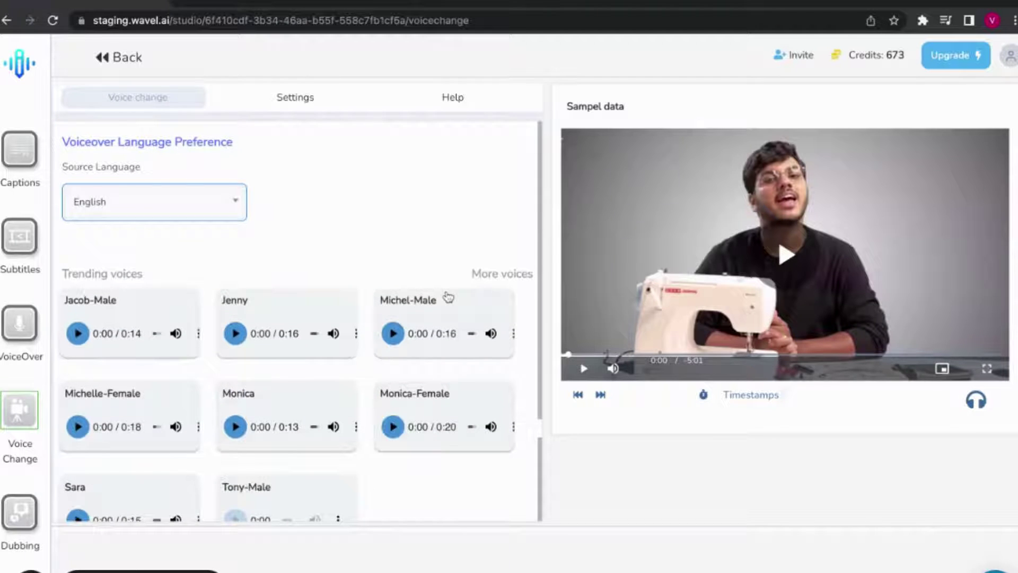
pyautogui.doubleClick(448, 299)
pyautogui.click(449, 299)
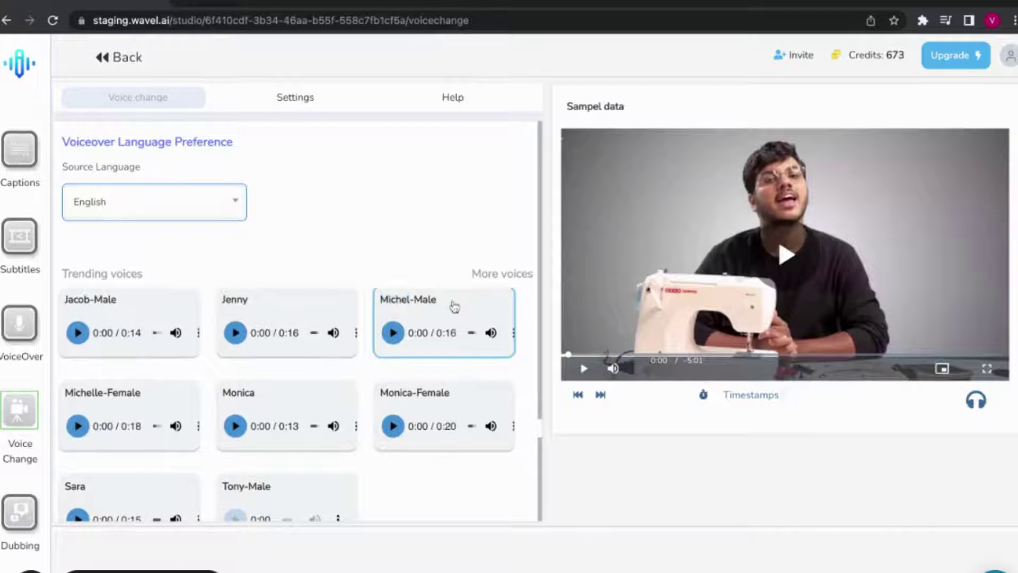
pyautogui.scroll(-3, 453, 302)
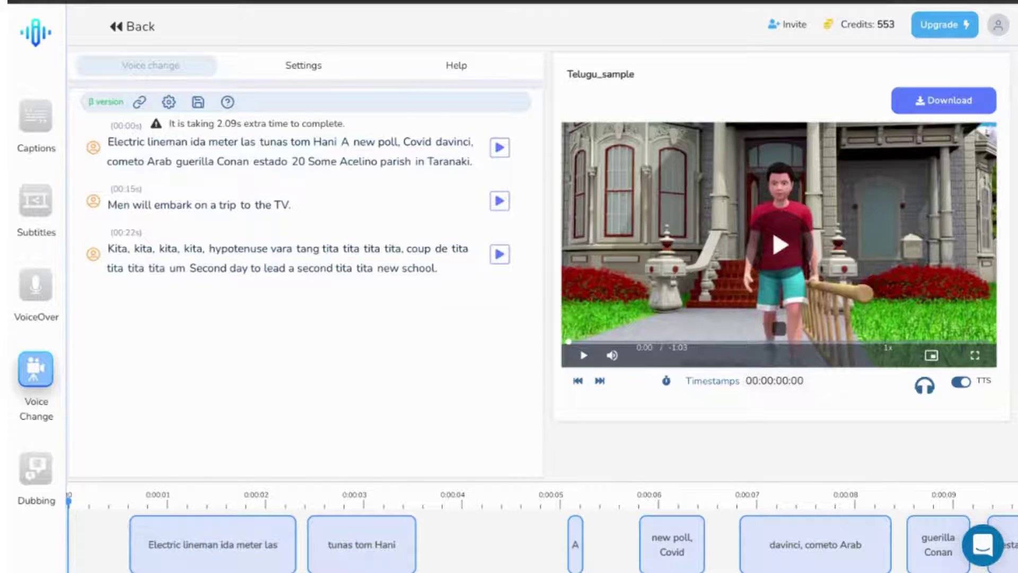
# - Select the word Conan in the first sentence to bring up its Emphasis/Say as/Add pause options
pyautogui.click(311, 142)
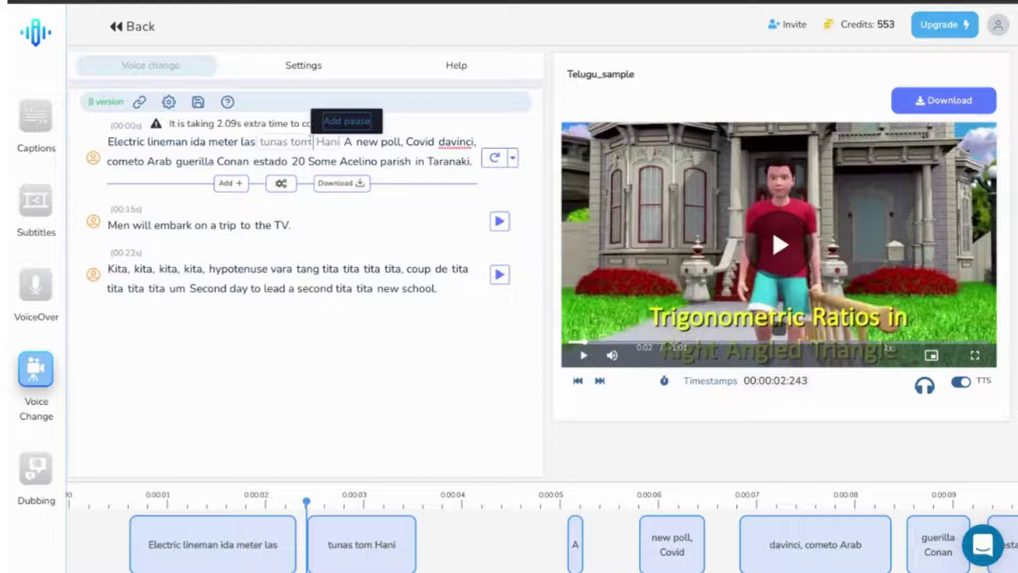
pyautogui.click(495, 158)
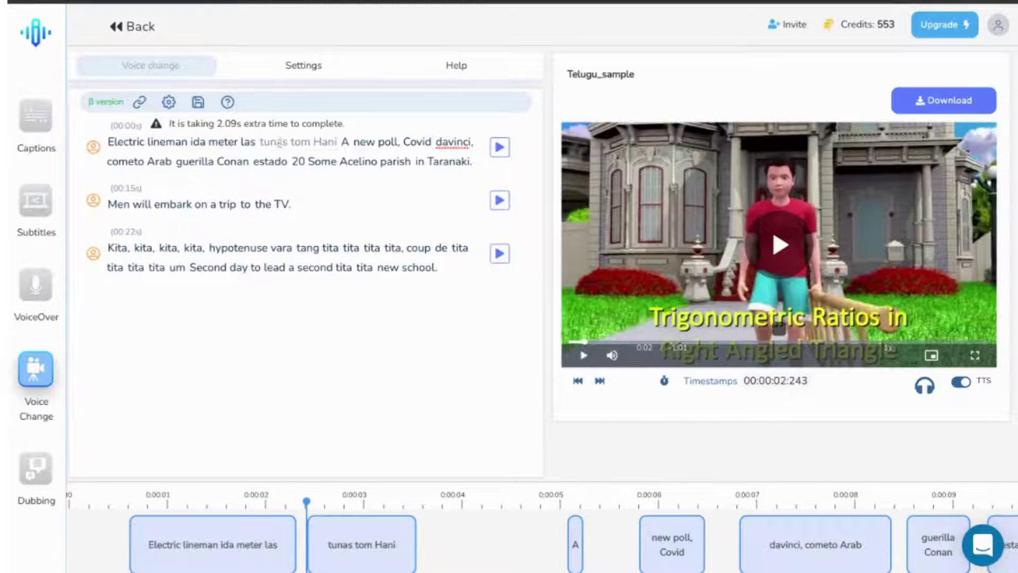
pyautogui.click(240, 142)
pyautogui.moveTo(218, 162); pyautogui.dragTo(248, 161)
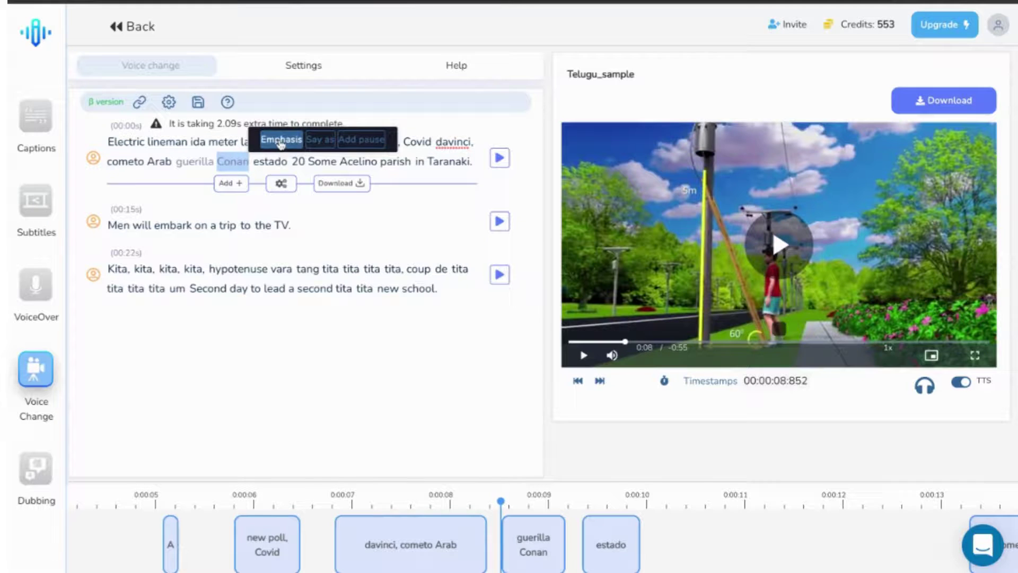
# - Give Conan Moderate emphasis, then regenerate and play back the first sentence's voice
pyautogui.click(280, 142)
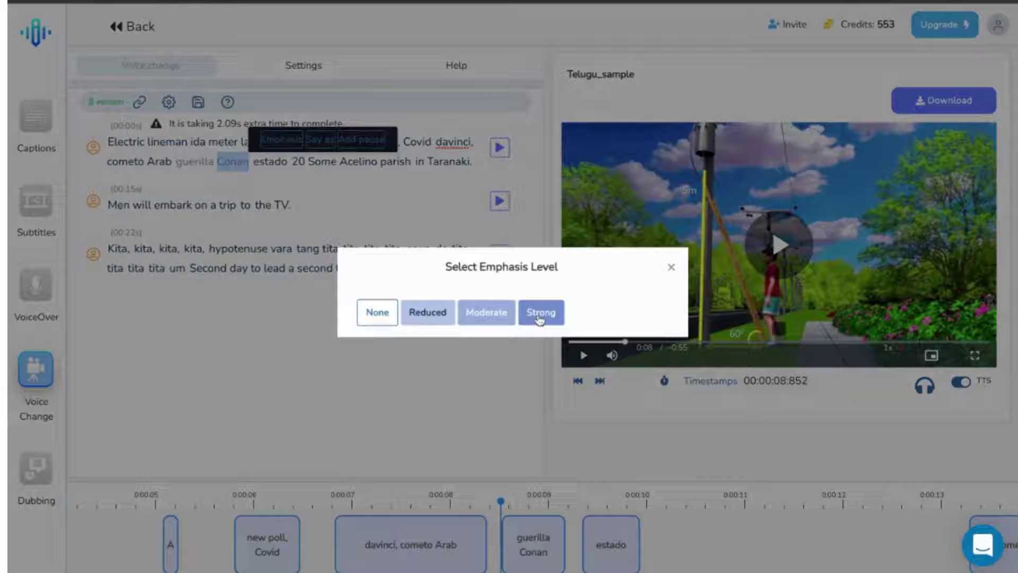
pyautogui.click(487, 313)
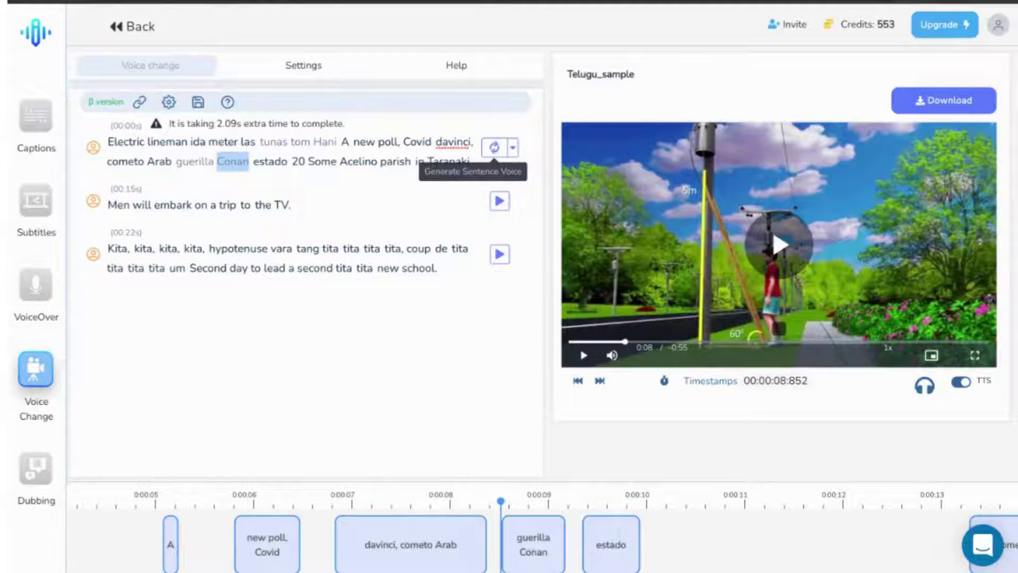
pyautogui.click(253, 180)
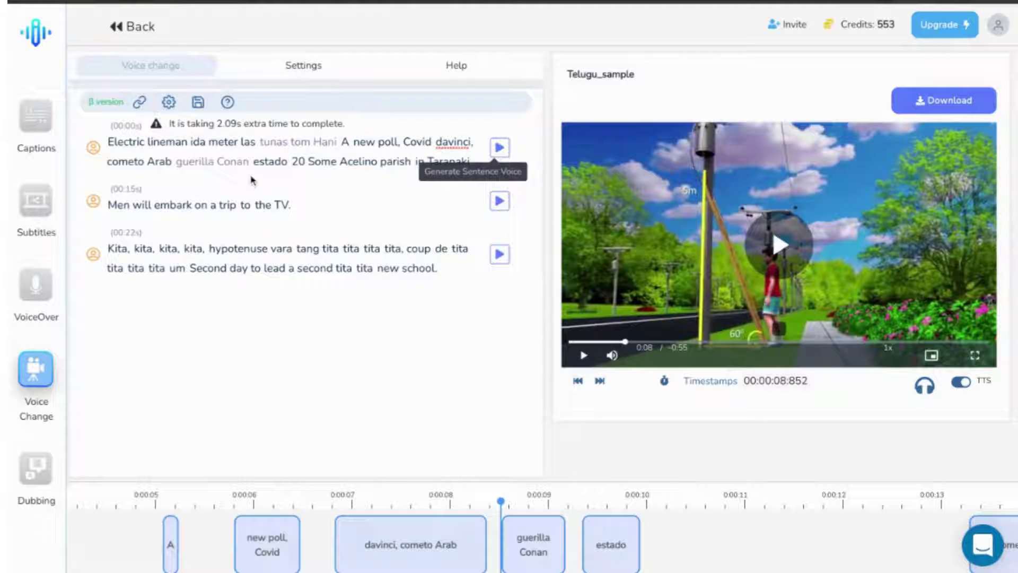
pyautogui.click(499, 149)
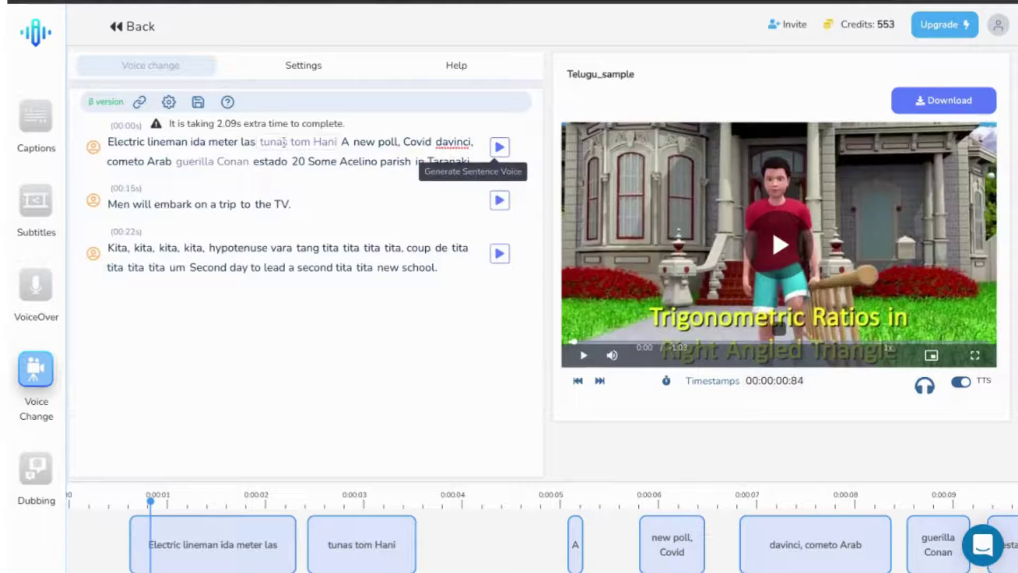
# - Set the say-as type for 'tunas' to Characters and save it
pyautogui.click(295, 141)
pyautogui.doubleClick(280, 141)
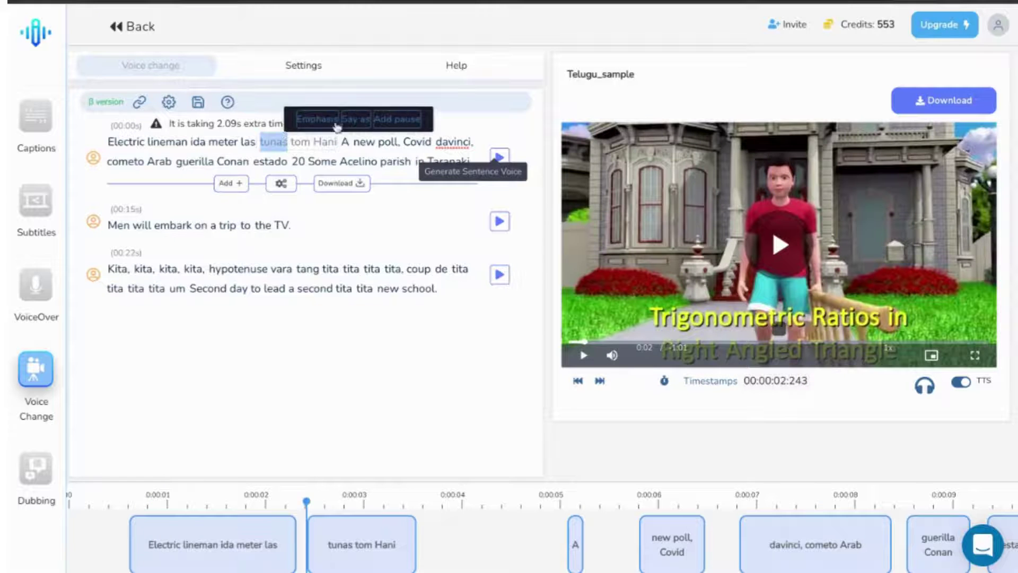
pyautogui.click(357, 120)
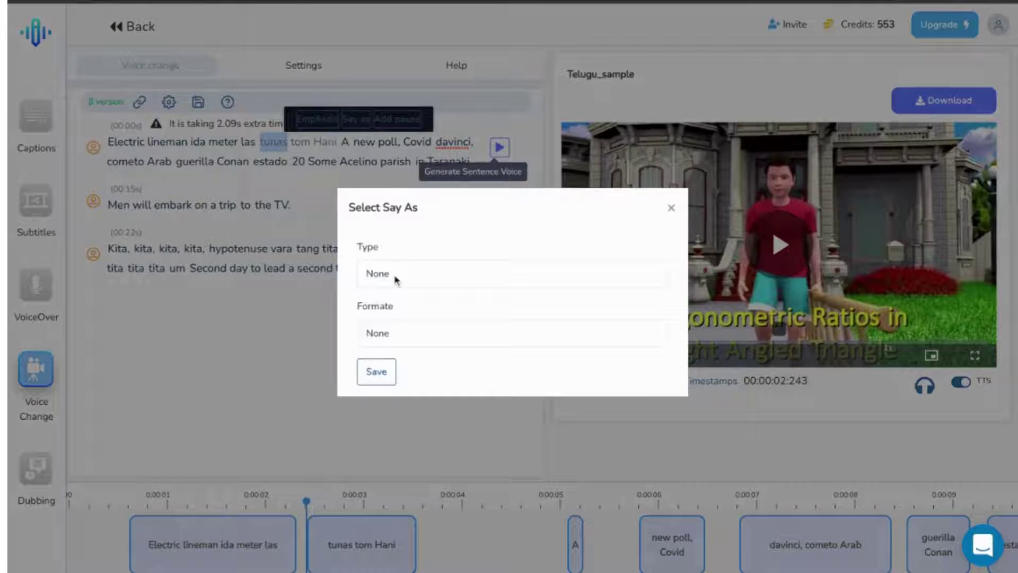
pyautogui.click(395, 279)
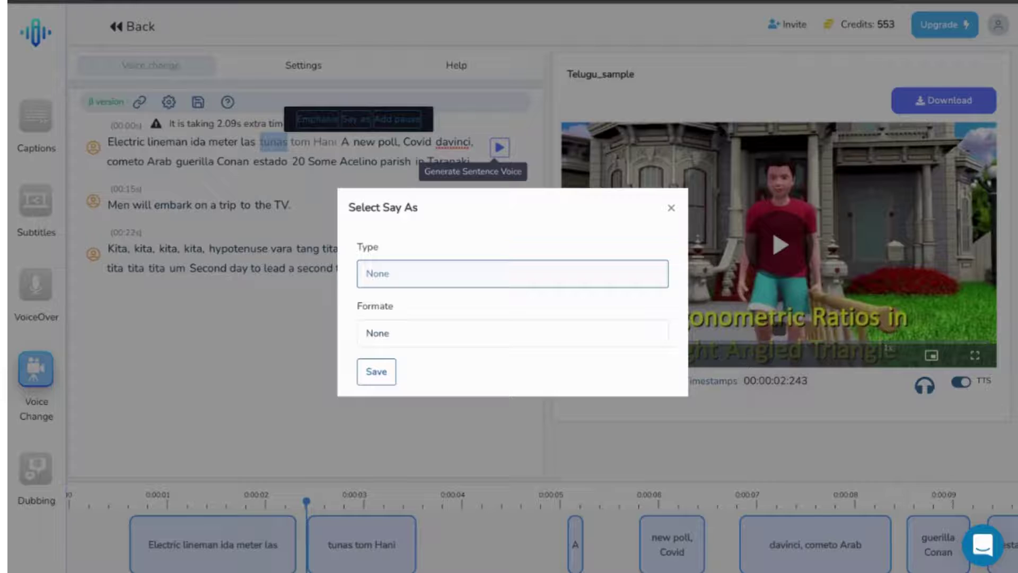
pyautogui.click(536, 301)
pyautogui.click(530, 271)
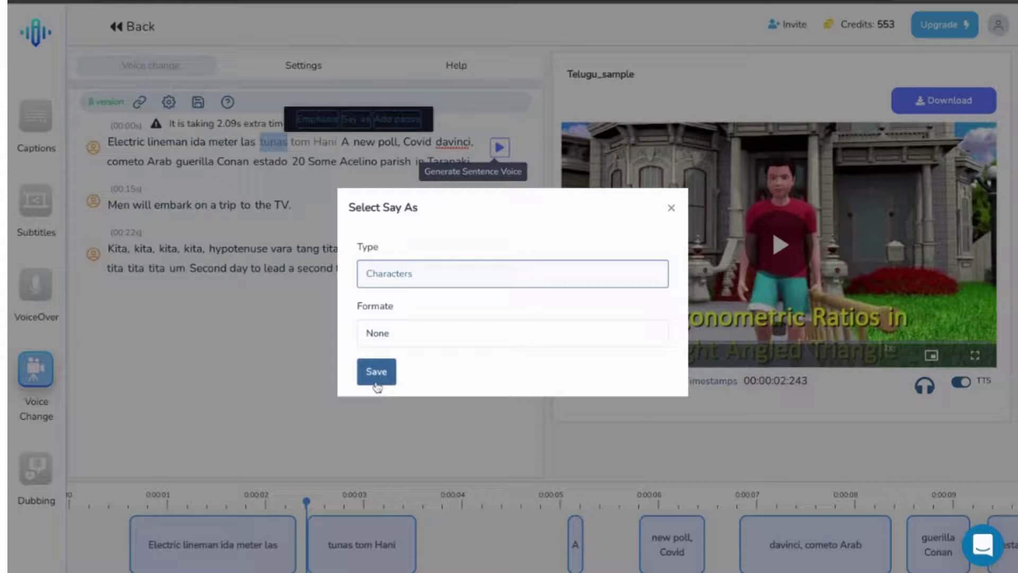
pyautogui.click(376, 372)
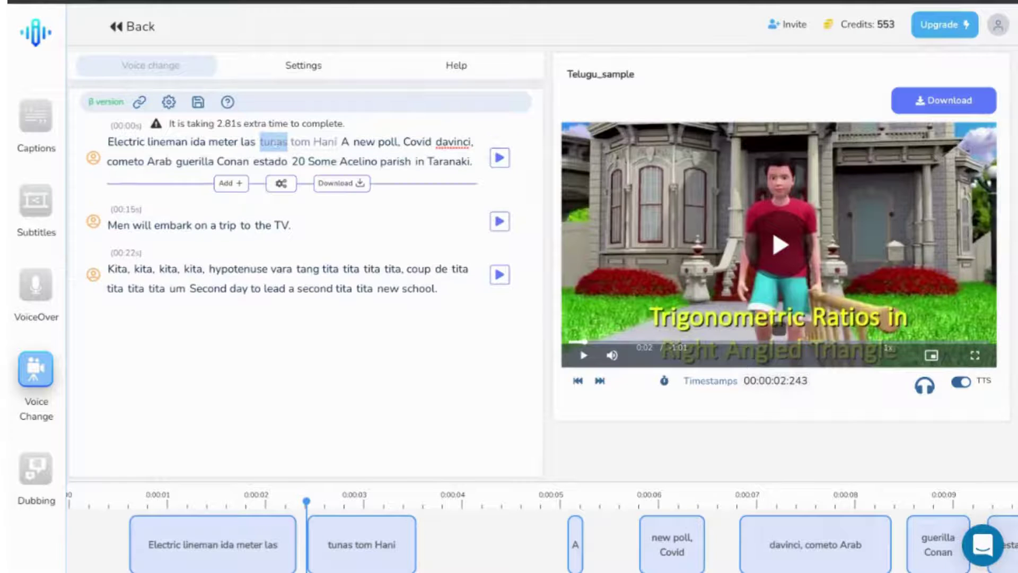
pyautogui.moveTo(261, 142); pyautogui.dragTo(287, 142)
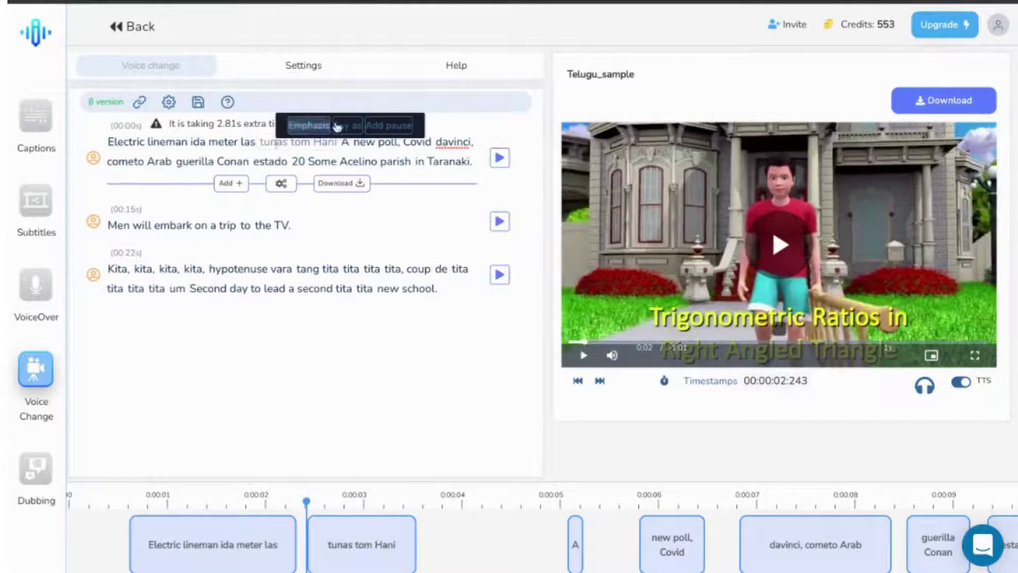
pyautogui.click(389, 125)
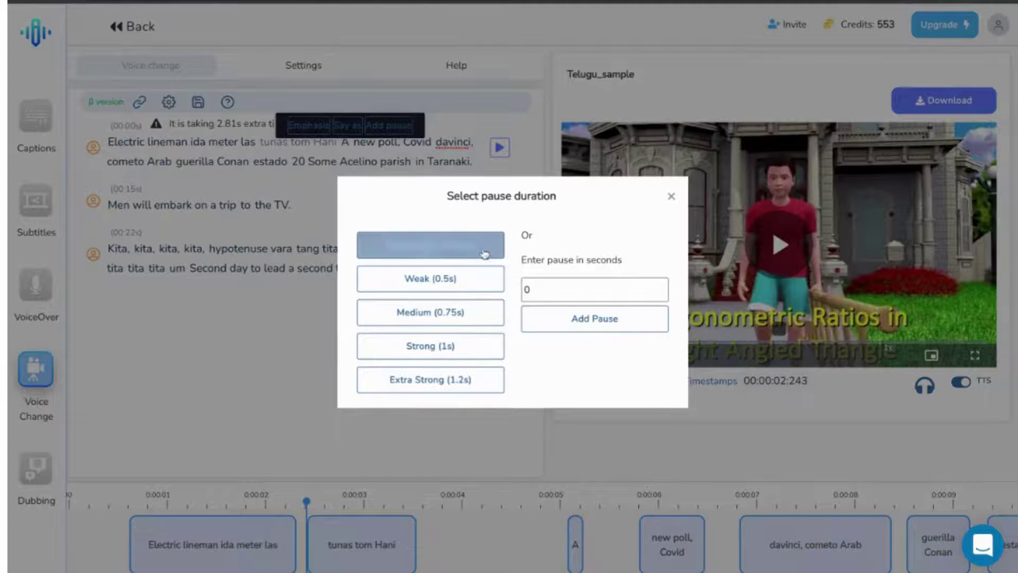
pyautogui.click(546, 289)
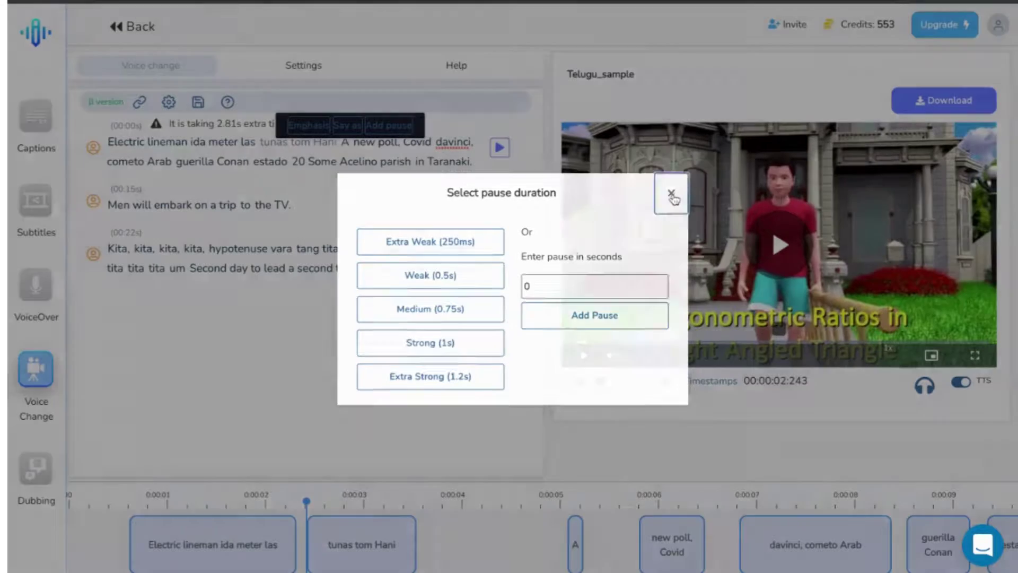
pyautogui.click(673, 199)
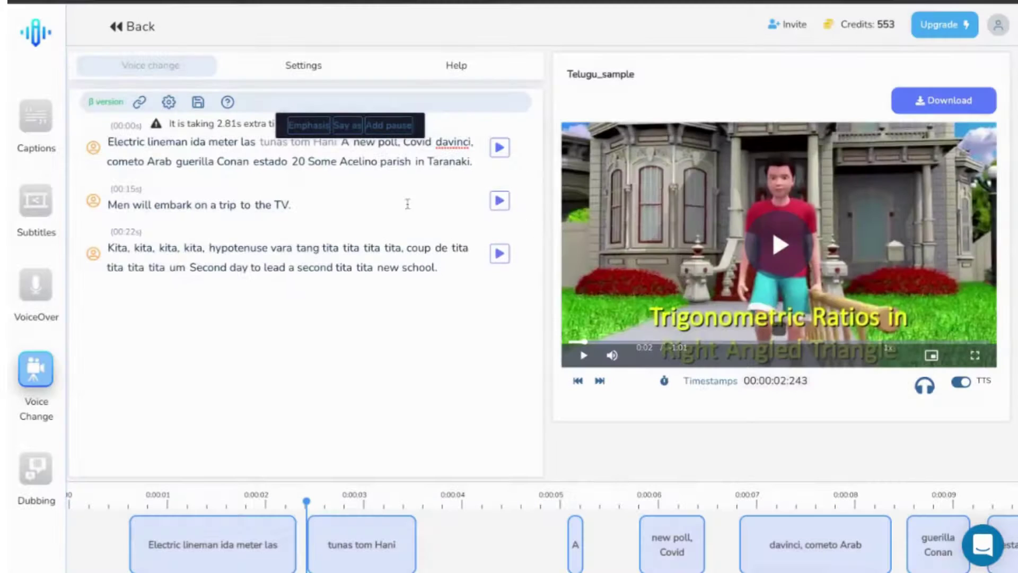
# - Set the first sentence to 116% speaking rate, pitch 0 and default volume
pyautogui.click(356, 155)
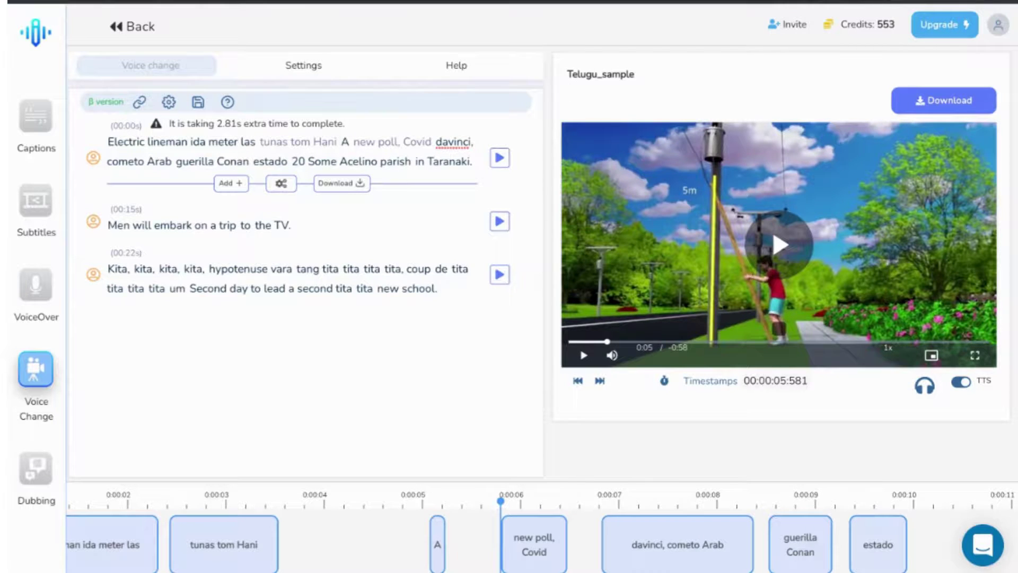
pyautogui.click(281, 183)
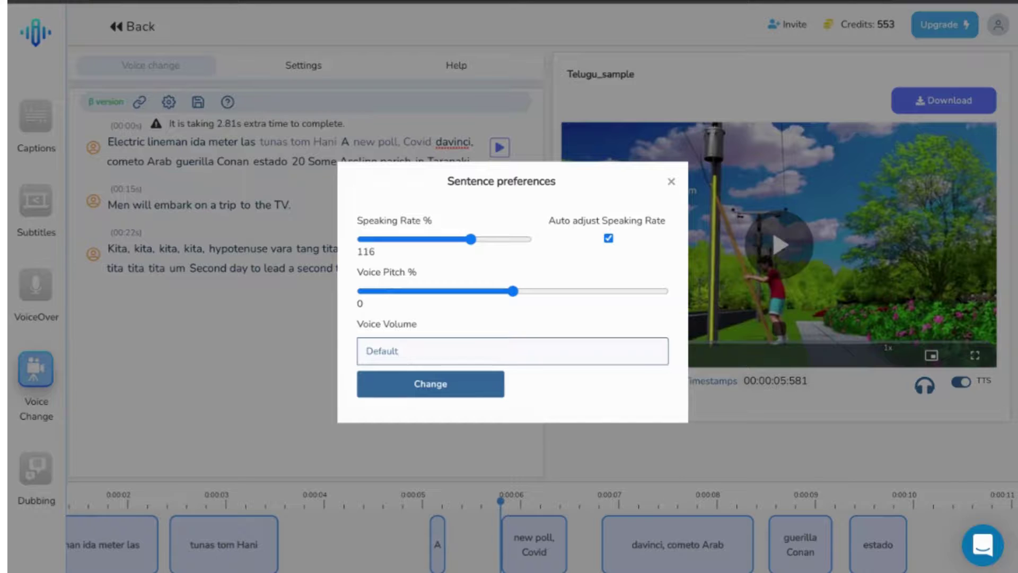
pyautogui.click(445, 383)
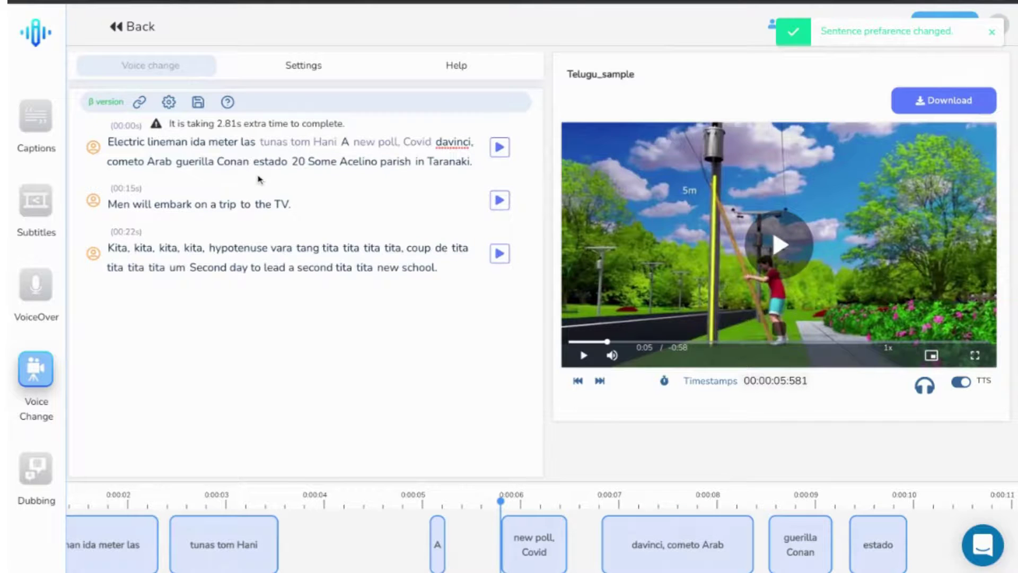
# - Save Eric-Male with English accent as the default voice and rebuild the script
pyautogui.click(169, 102)
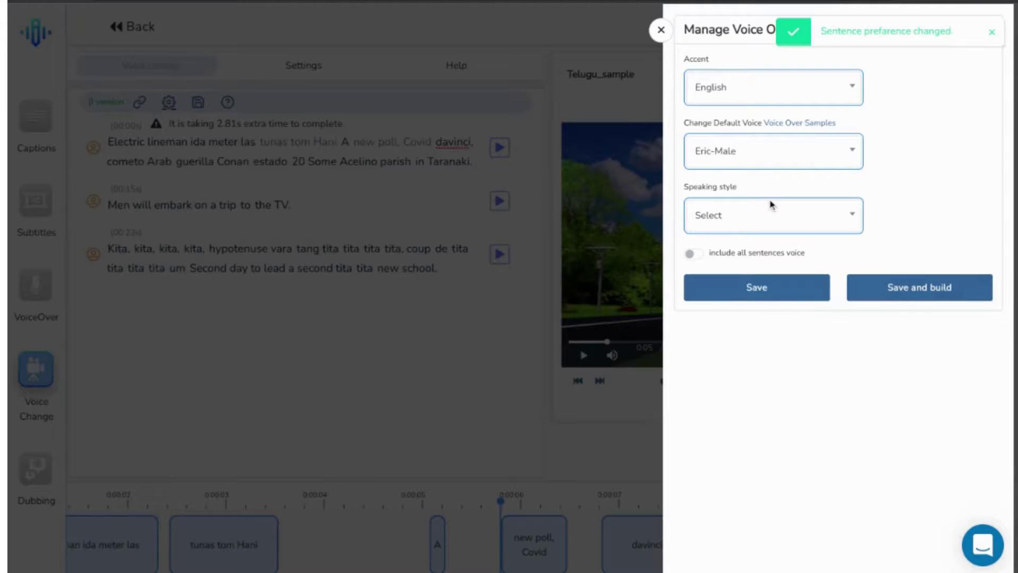
pyautogui.click(992, 32)
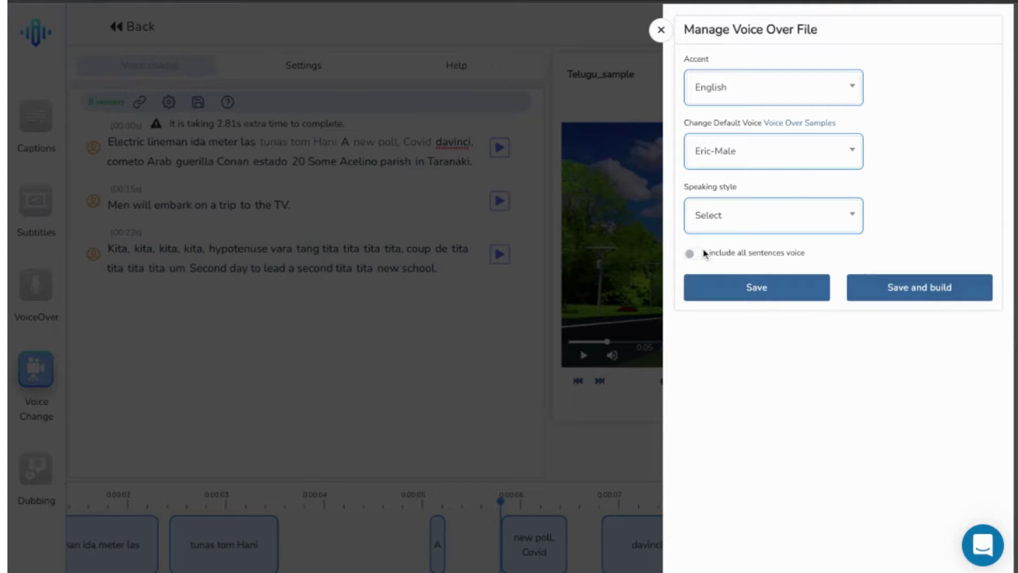
pyautogui.click(699, 255)
pyautogui.click(699, 256)
pyautogui.click(897, 289)
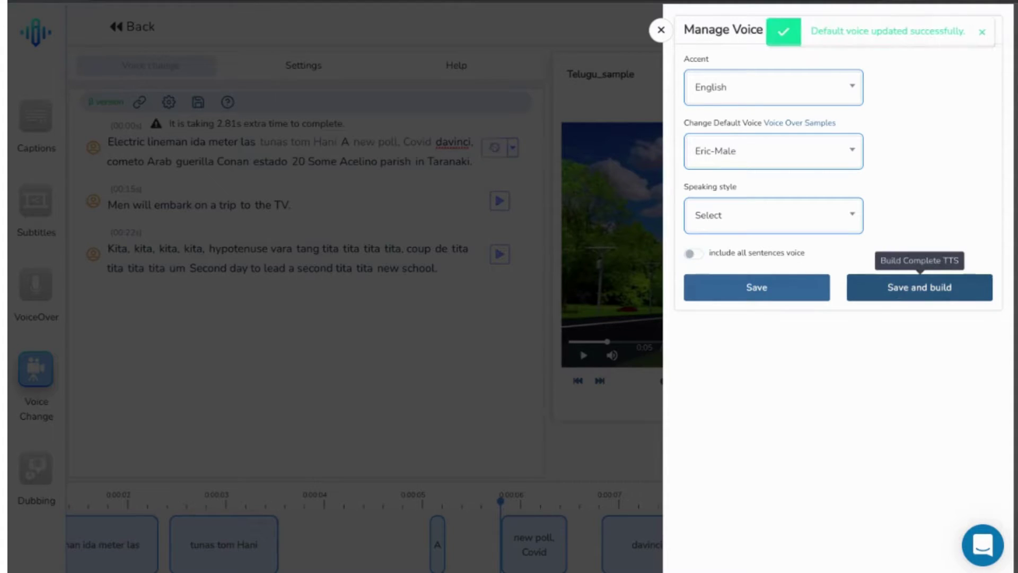
# - Close the default voice settings and return to the Voice Change studio while it rebuilds
pyautogui.click(661, 30)
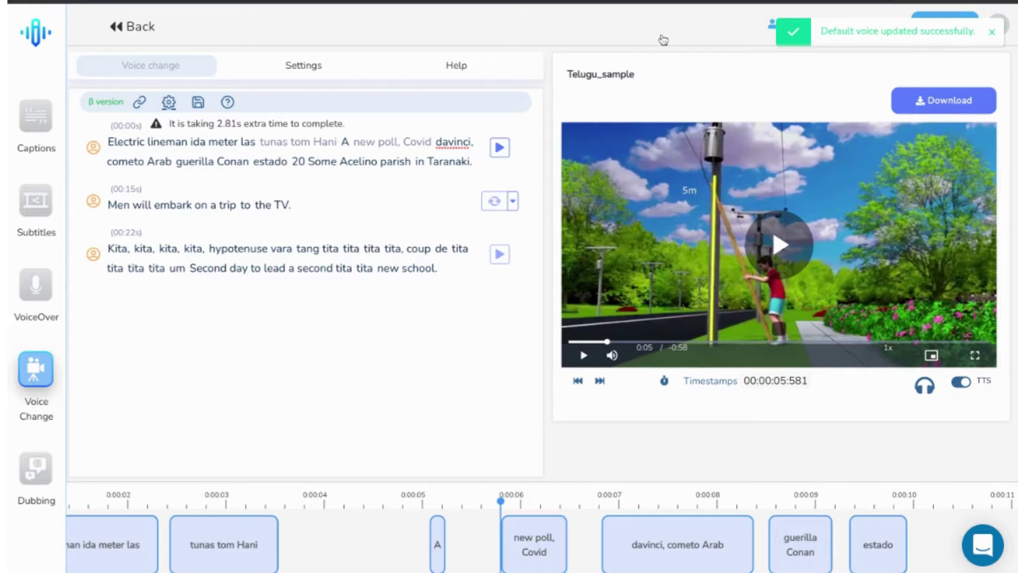